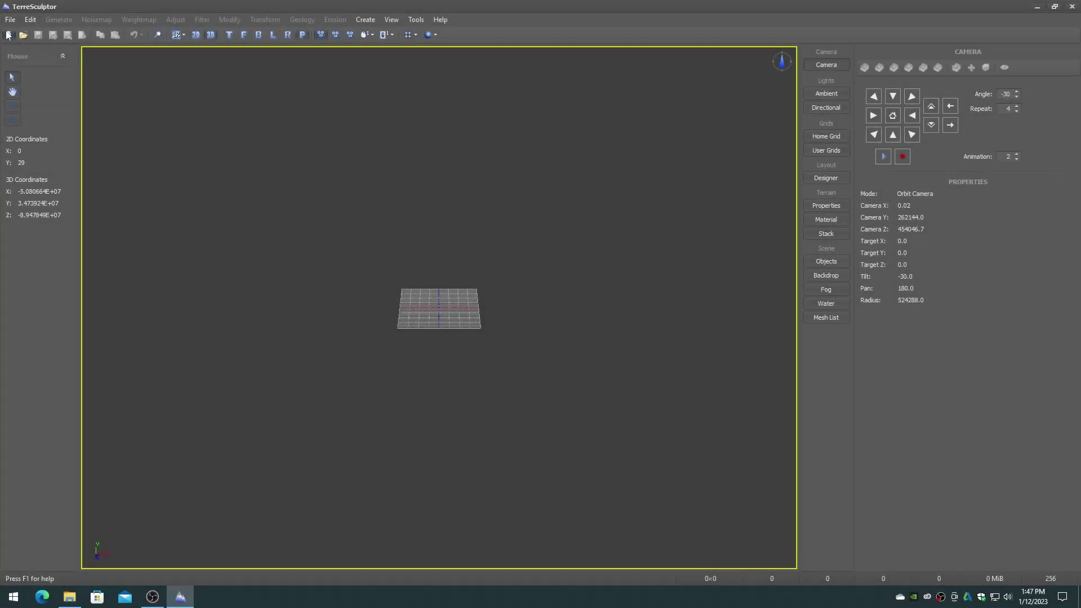
Create a new blank 4096×4096 terrain using a custom size.
left_click(8, 35)
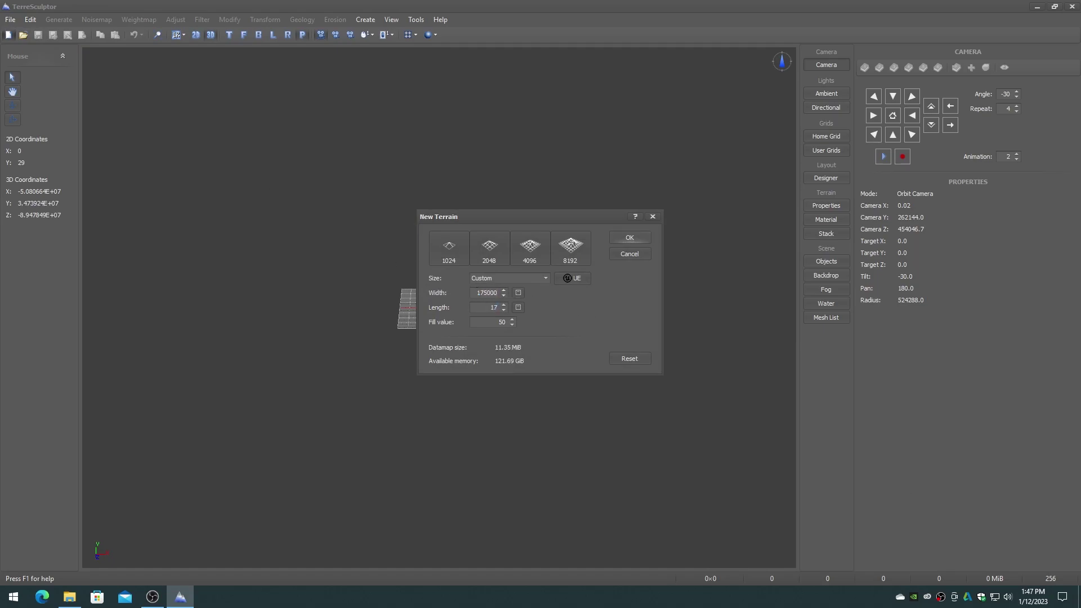
left_click(629, 237)
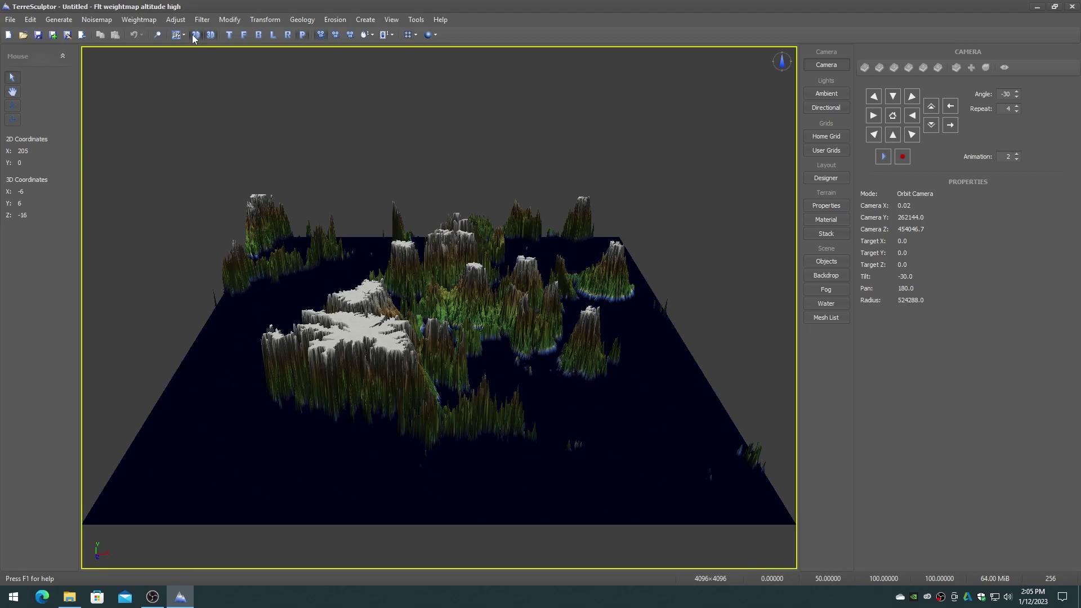
Show the heightmap as a 2D grayscale map and list the 512–16384 display resolutions.
left_click(194, 35)
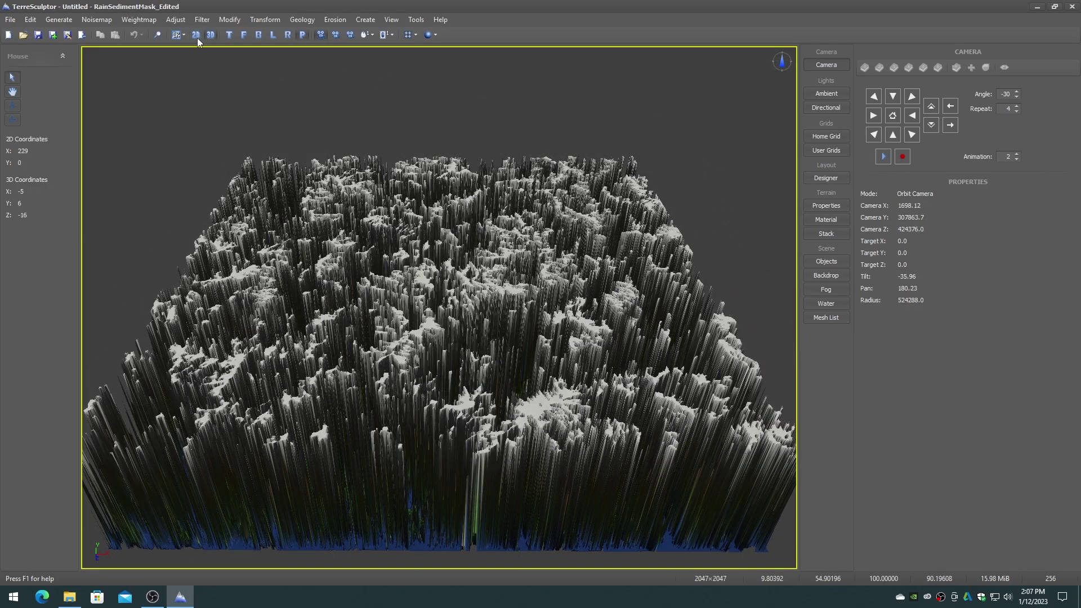
left_click(196, 35)
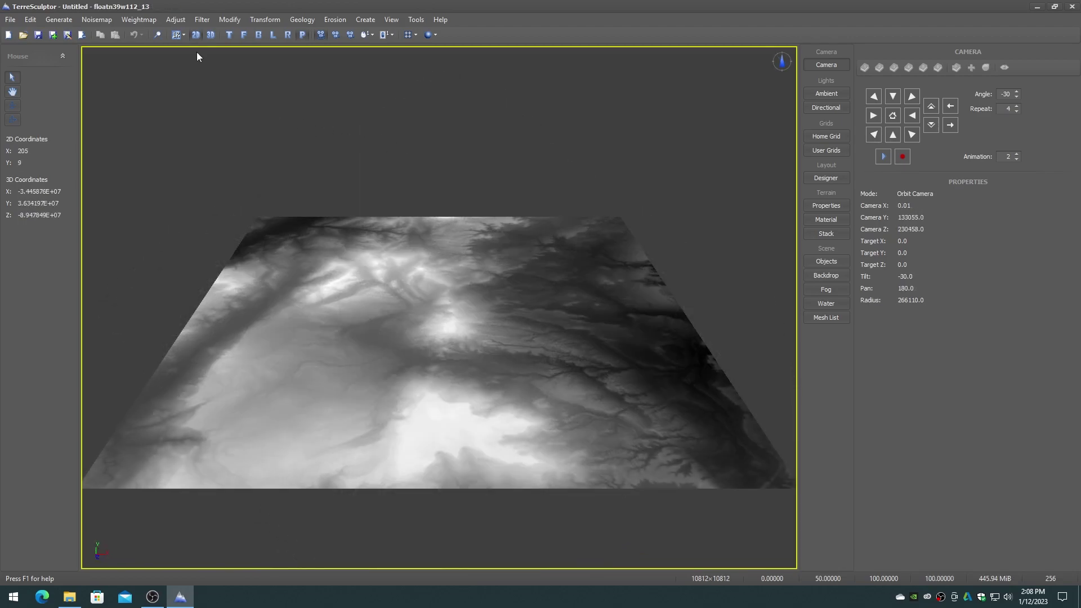
left_click(184, 34)
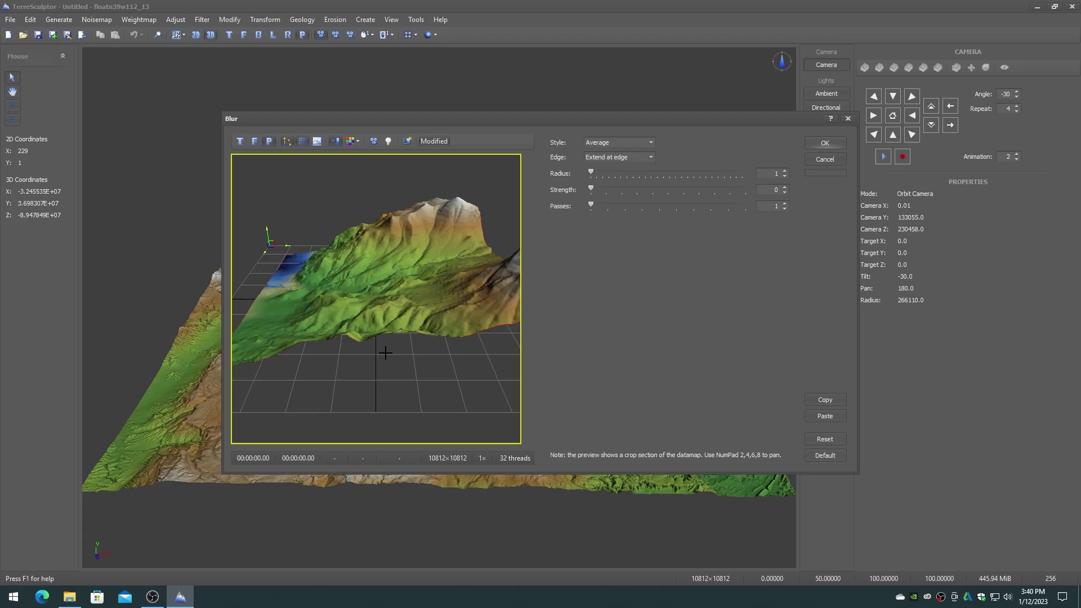
Pan the Blur preview left four times with NumPad 4 to view other terrain areas.
key("KP_4")
key("KP_4")
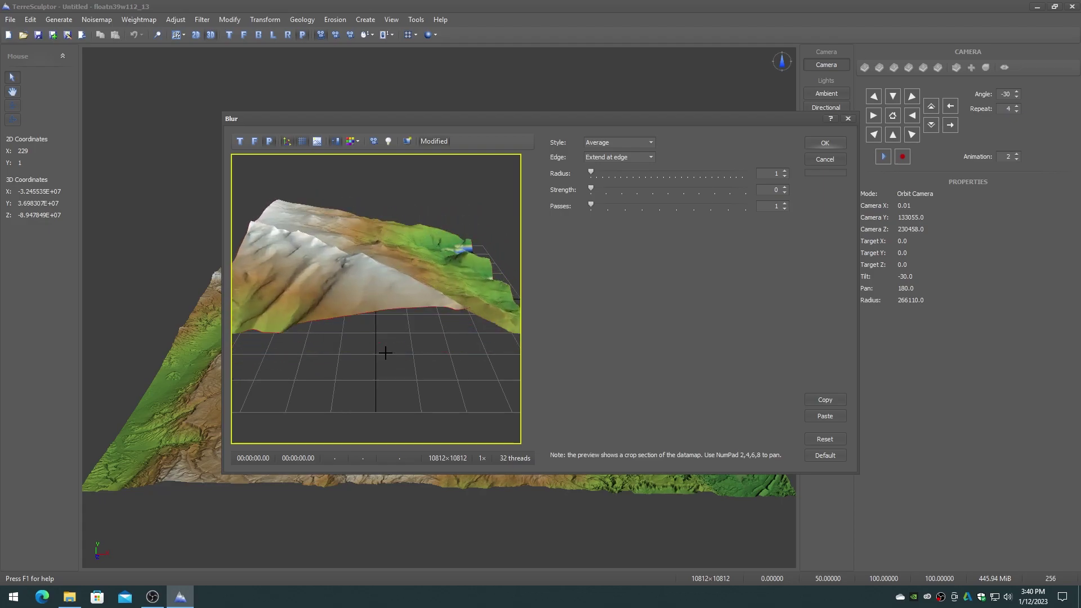
key("KP_4")
key("KP_4")
key("KP_4")
key("KP_4")
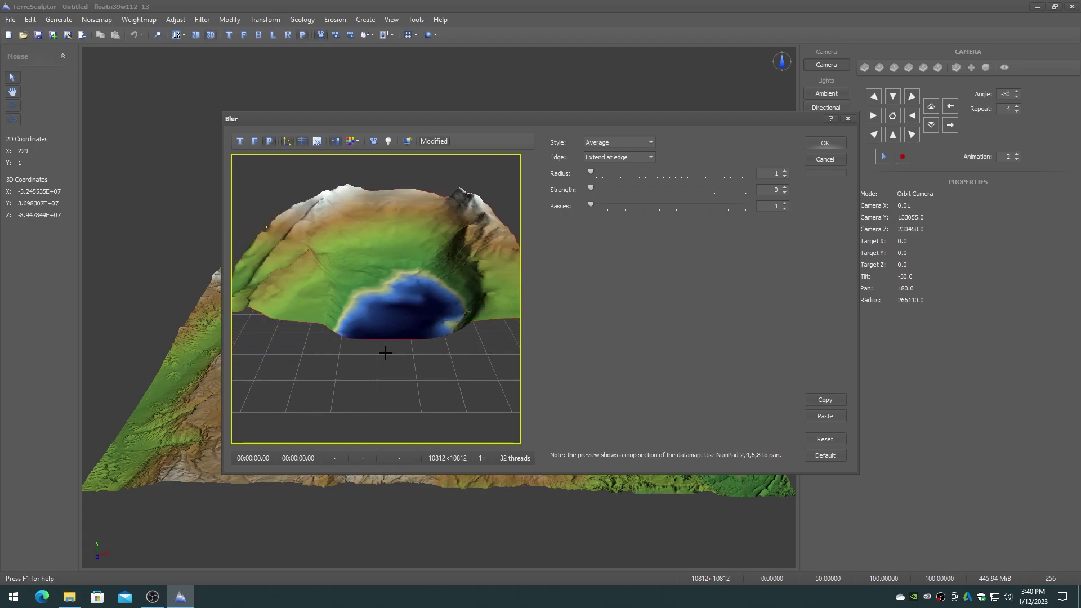
key("KP_4")
key("KP_4")
key("KP_4")
key("KP_4")
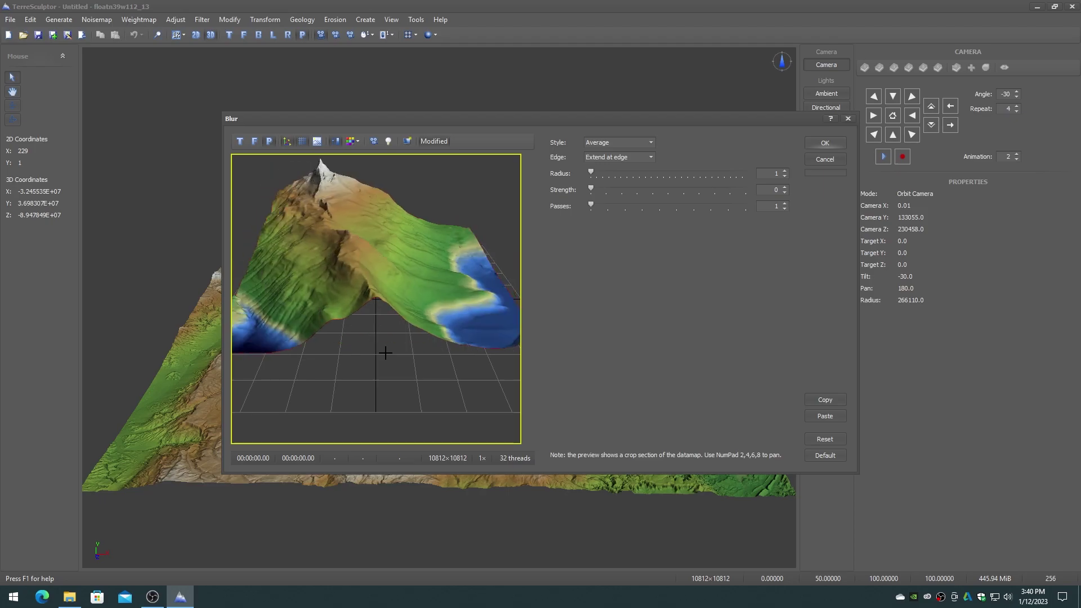
key("KP_4")
key("KP_4")
key("KP_4")
key("KP_4")
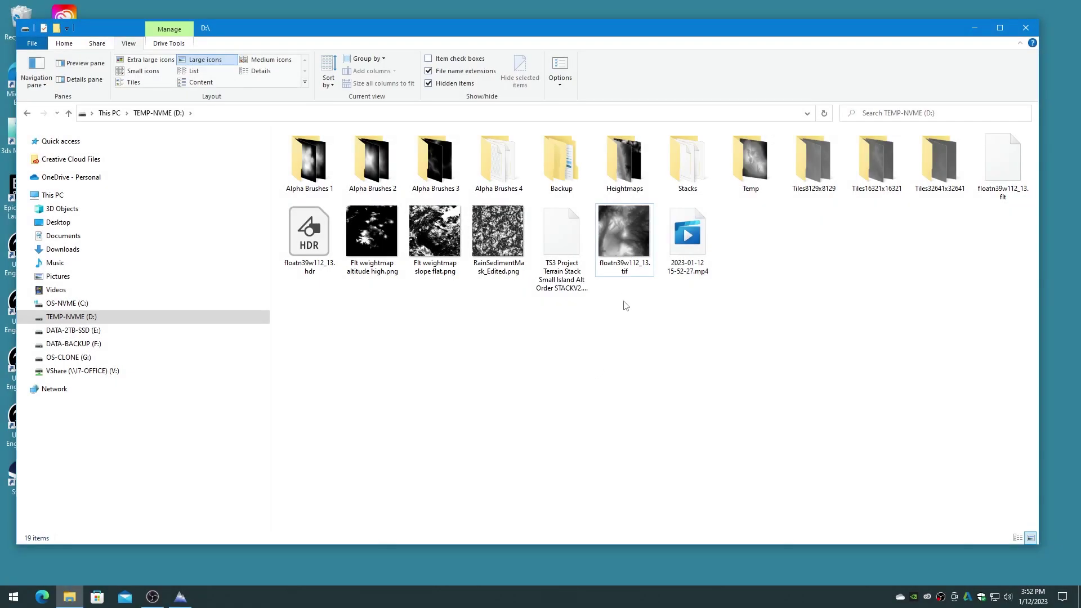
Show floatn39w112_13.tif's Details properties, revealing its 10812 × 10812 image dimensions.
right_click(619, 234)
left_click(646, 541)
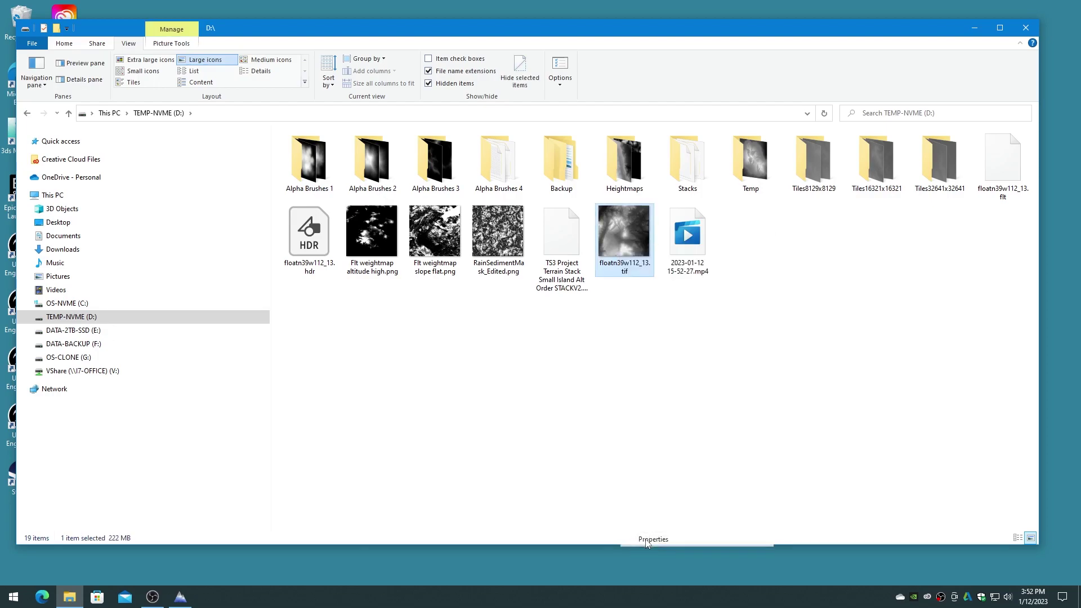
left_click_drag(711, 247, 509, 168)
left_click(494, 183)
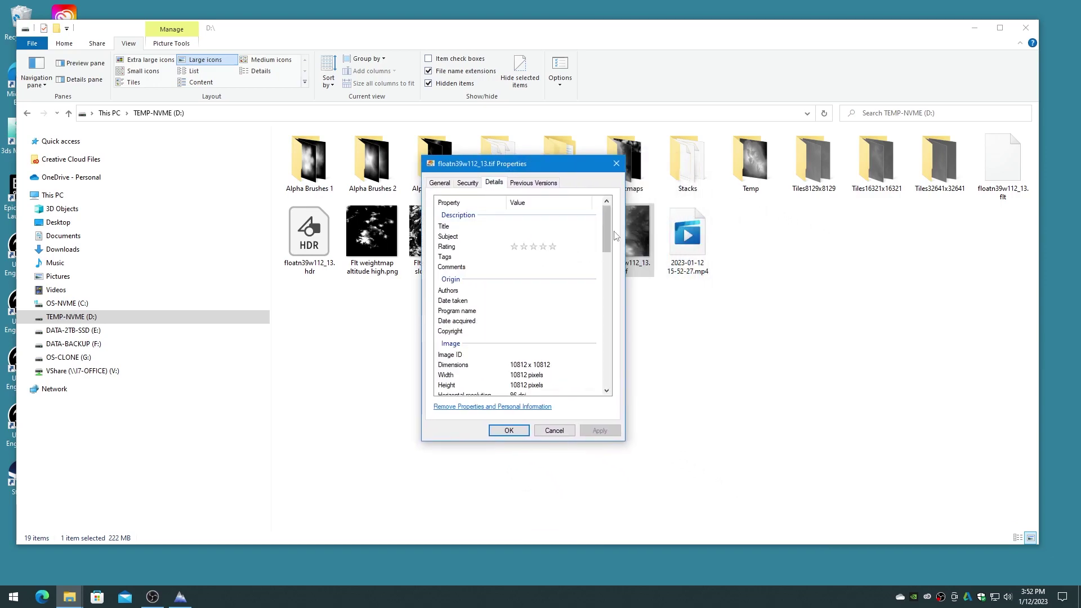
left_click_drag(607, 211, 605, 248)
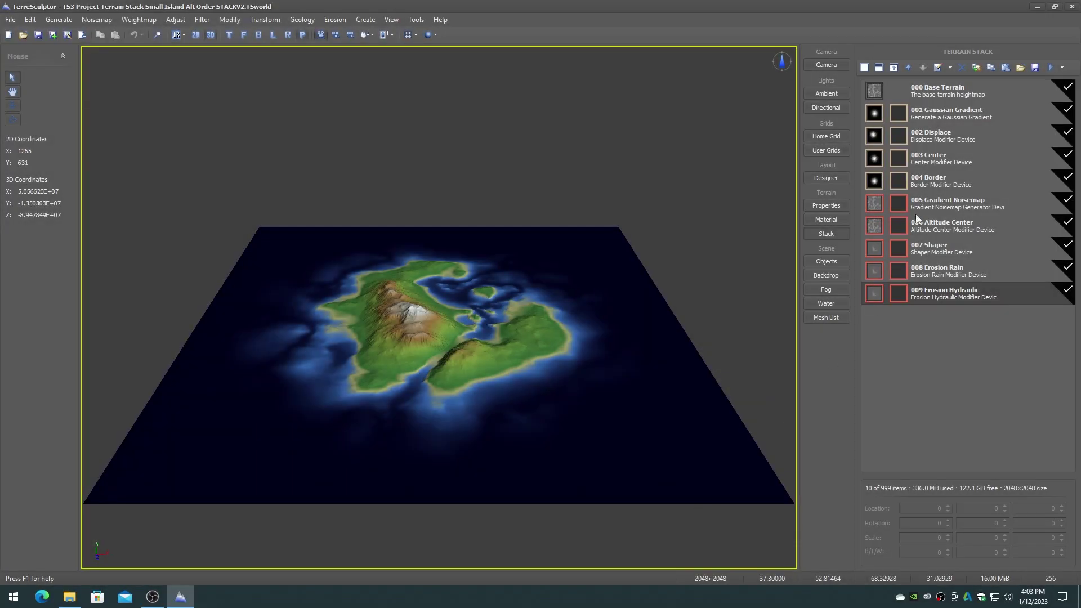
Inspect the base terrain datamap enlarged, then select the 009 Erosion Hydraulic device.
double_click(954, 90)
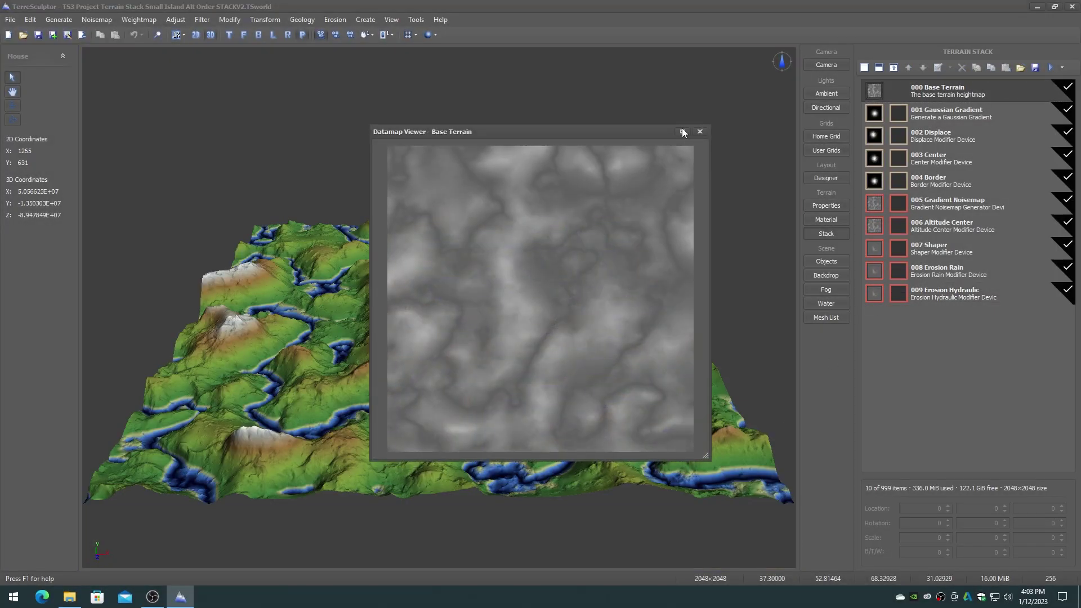
left_click(682, 132)
left_click(1072, 7)
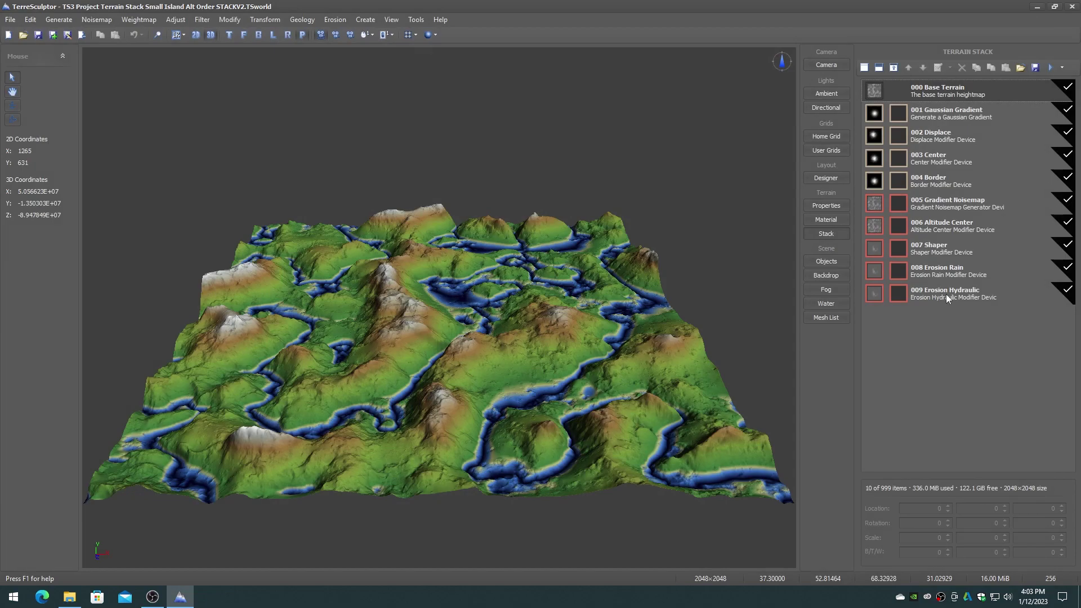
double_click(946, 293)
double_click(377, 396)
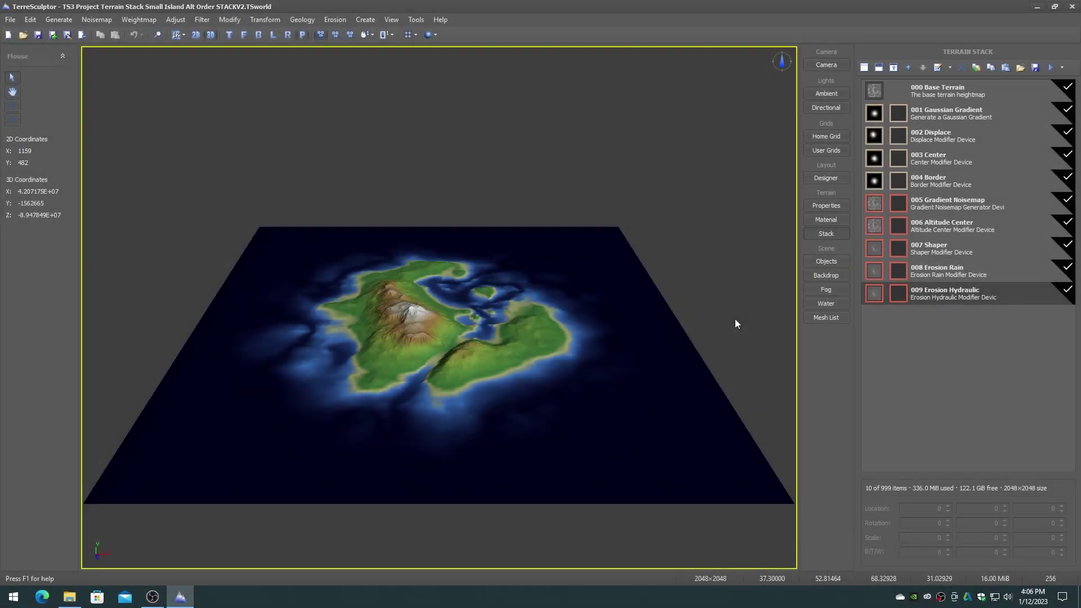
Enable Save Datamap, Save Mask and result masks on build for Erosion Hydraulic.
double_click(960, 300)
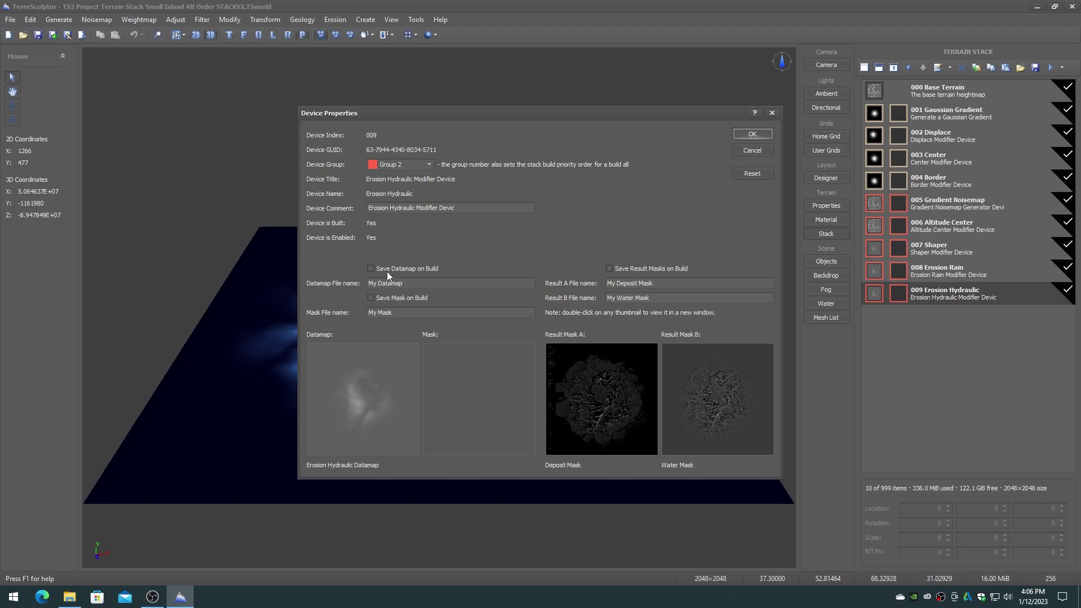
left_click(370, 268)
left_click(371, 298)
left_click(610, 269)
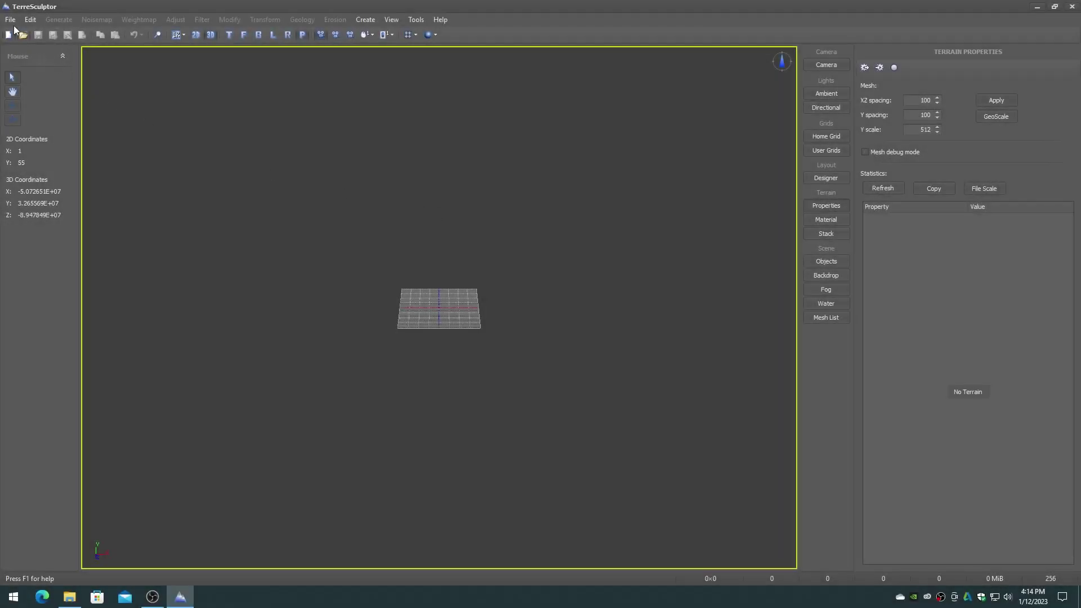
Import floatn39w112_13.flt as a 10812 × 10812 terrain and check its File Scale elevation range.
left_click(9, 20)
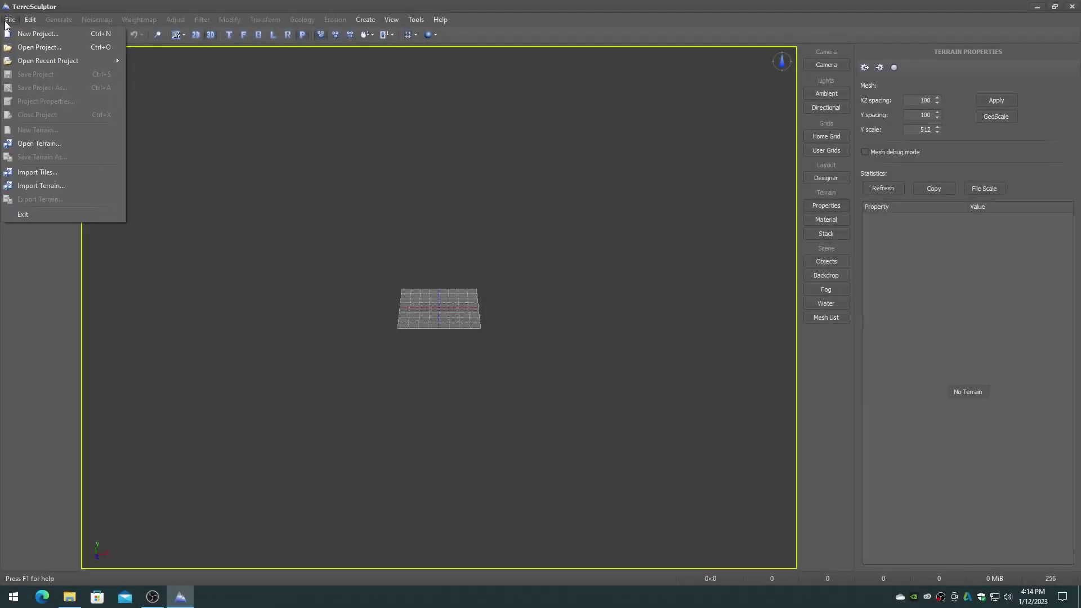
left_click(36, 188)
double_click(451, 317)
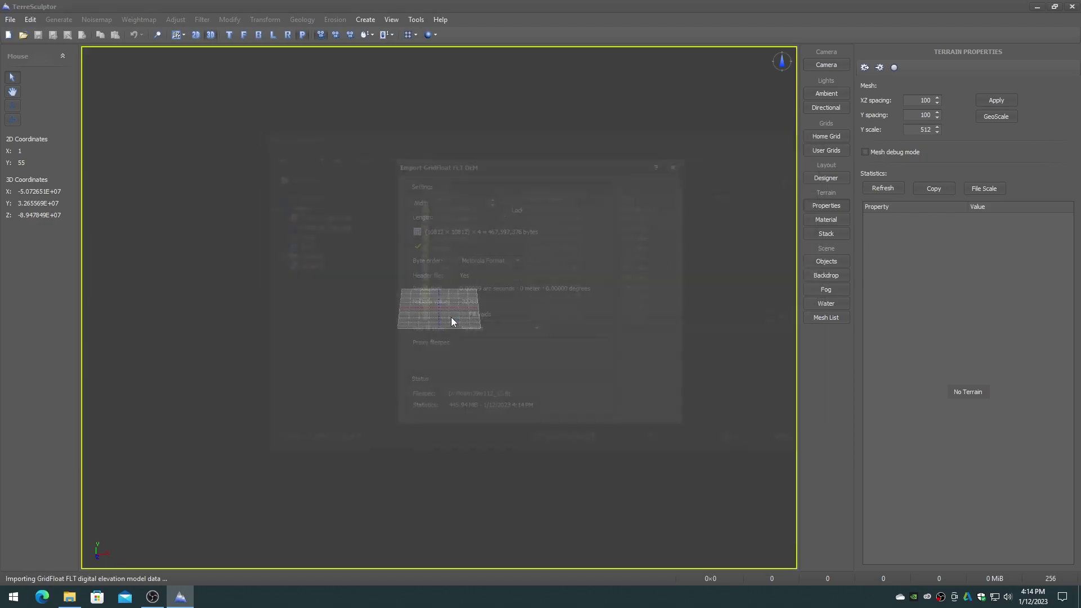
left_click(657, 186)
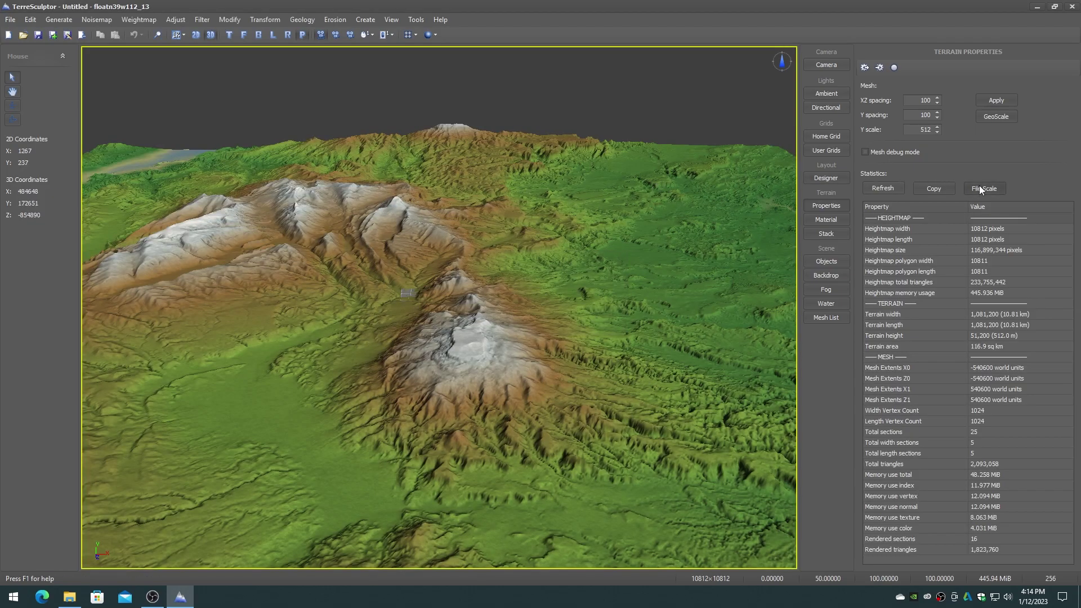
left_click(980, 190)
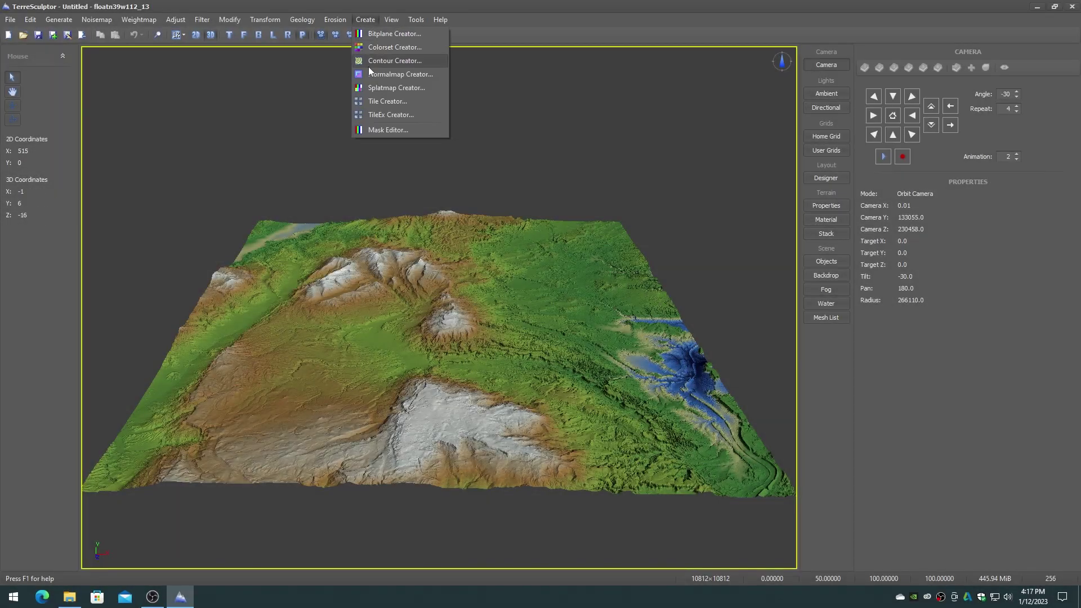
In TileEx Creator, set width and height tile counts to 2, giving four 5406 × 5406 tiles.
left_click(373, 112)
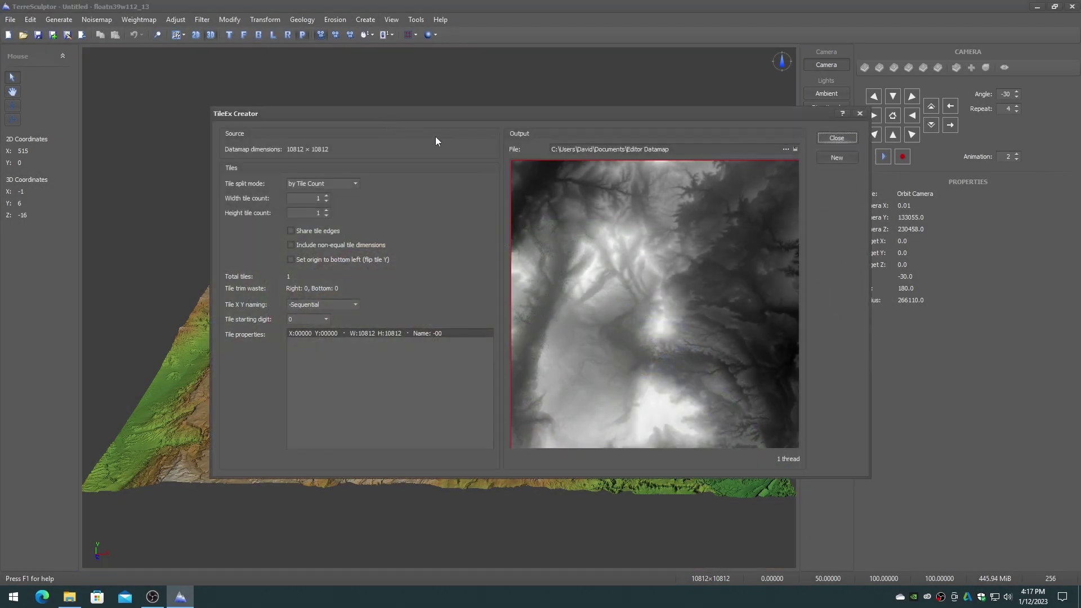
left_click(326, 195)
left_click(326, 210)
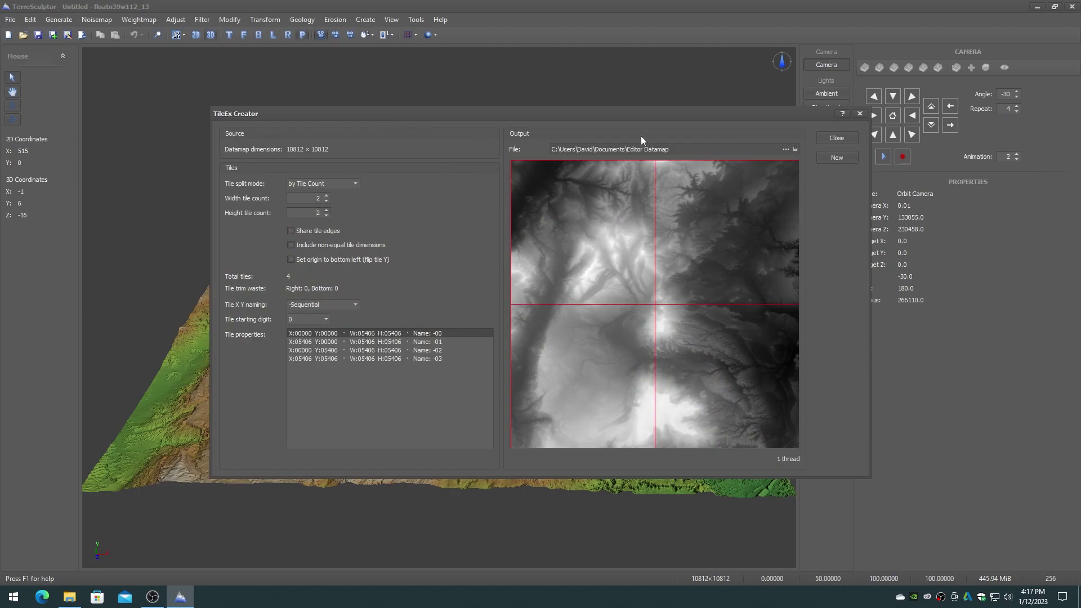